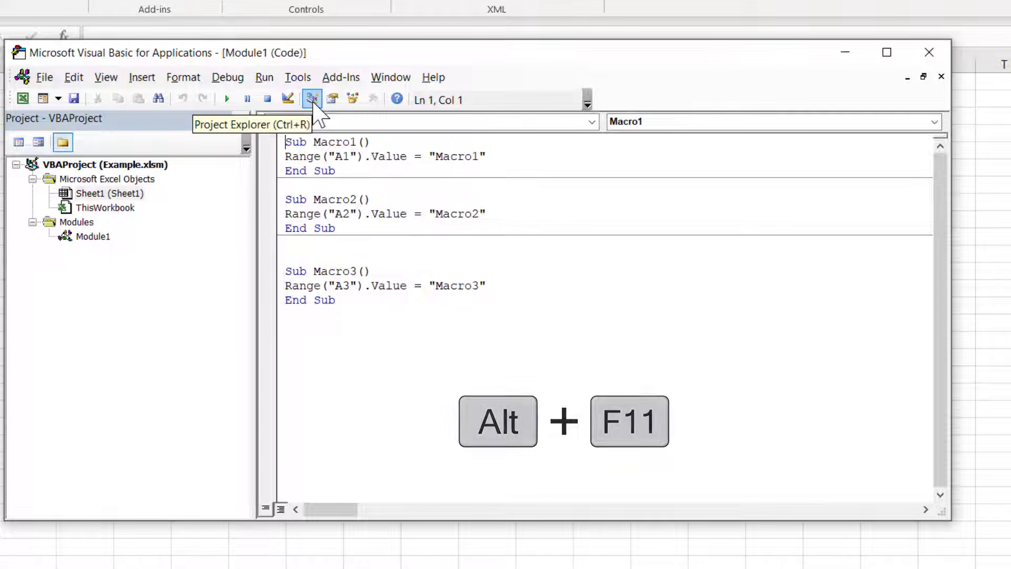
- Review the code of the three macros in Module1, then close the Visual Basic editor
left_click_drag(354, 300, 295, 148)
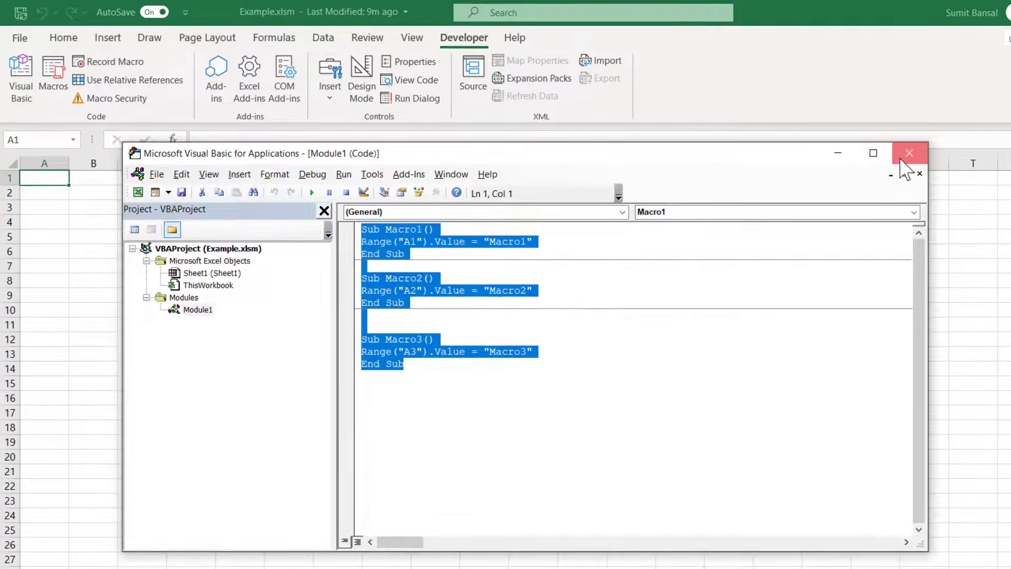
left_click(903, 151)
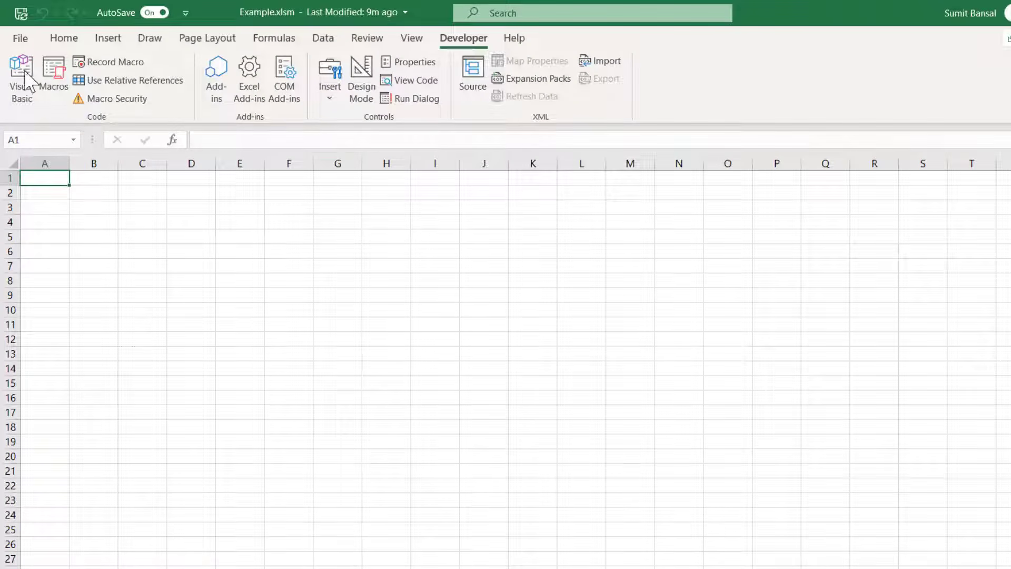
- Save a copy of the workbook to the local Desktop as Example.xlsx in Excel Workbook (*.xlsx) format, agreeing to save it macro-free
left_click(20, 38)
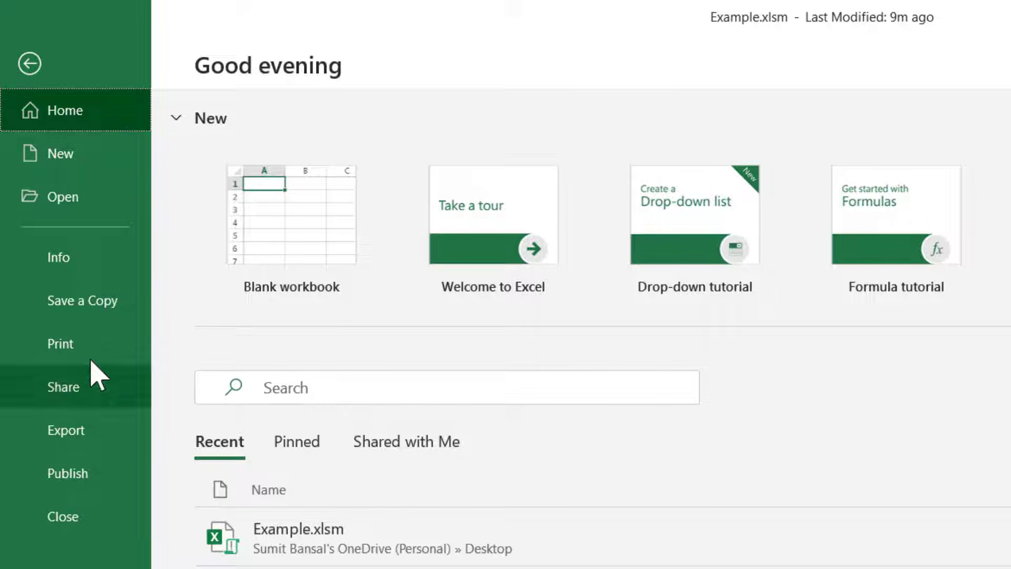
left_click(90, 308)
left_click(350, 463)
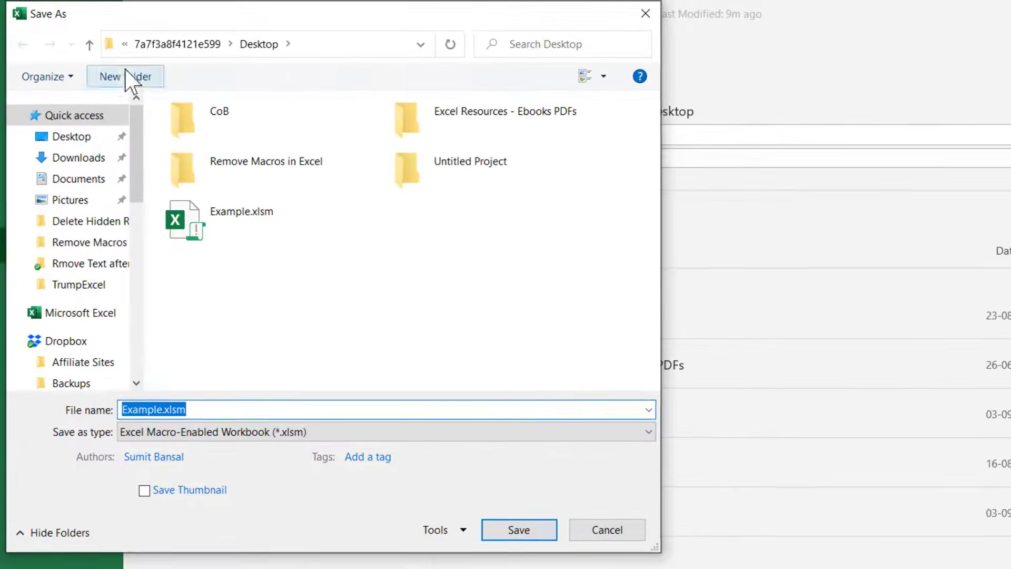
left_click(125, 44)
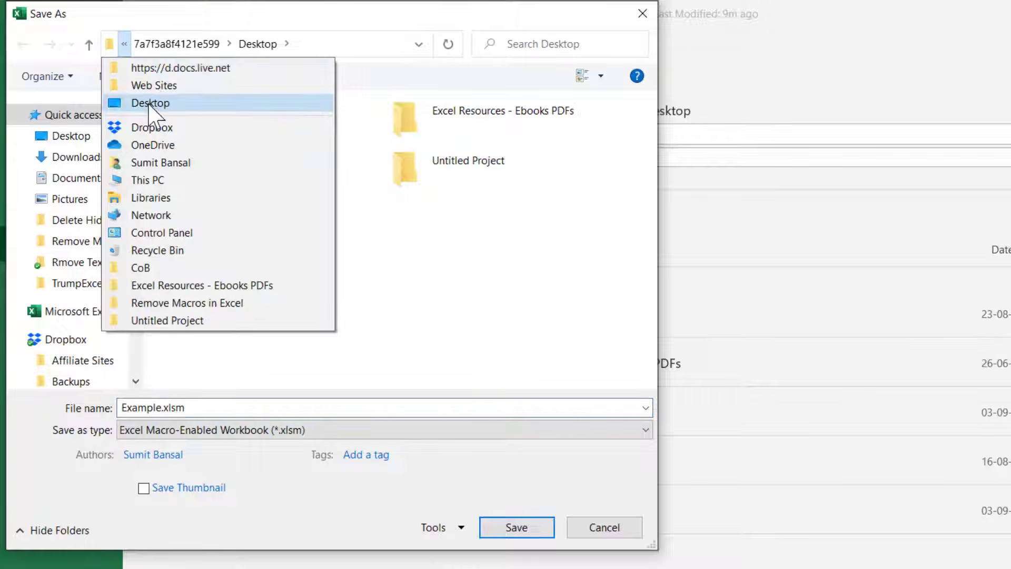
left_click(149, 104)
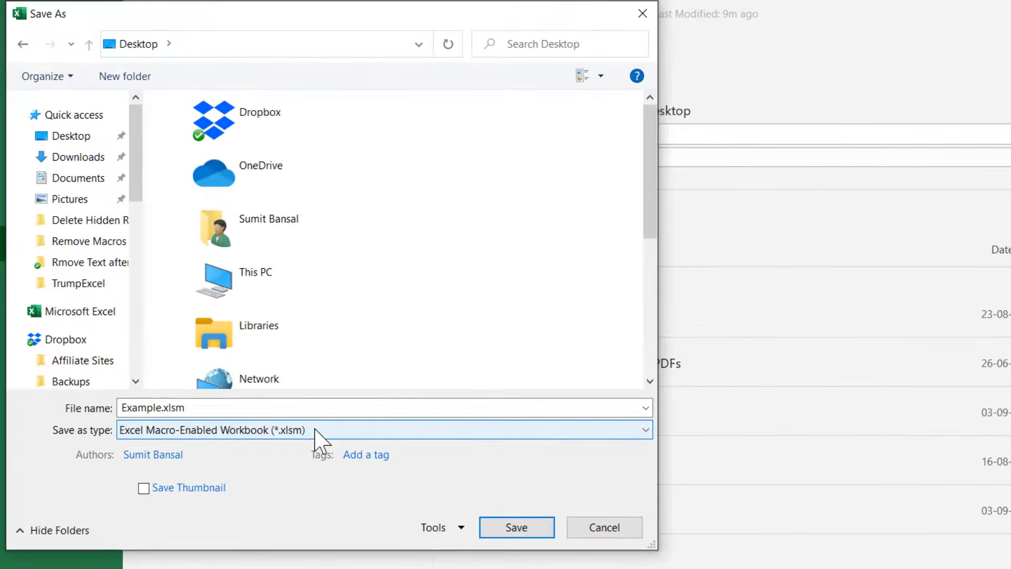
left_click(563, 323)
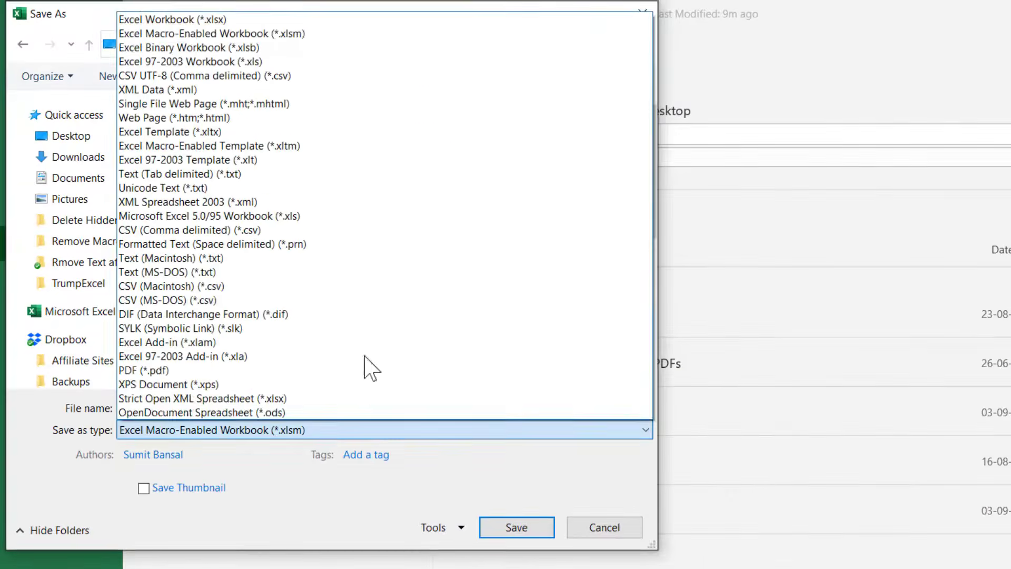
left_click(321, 21)
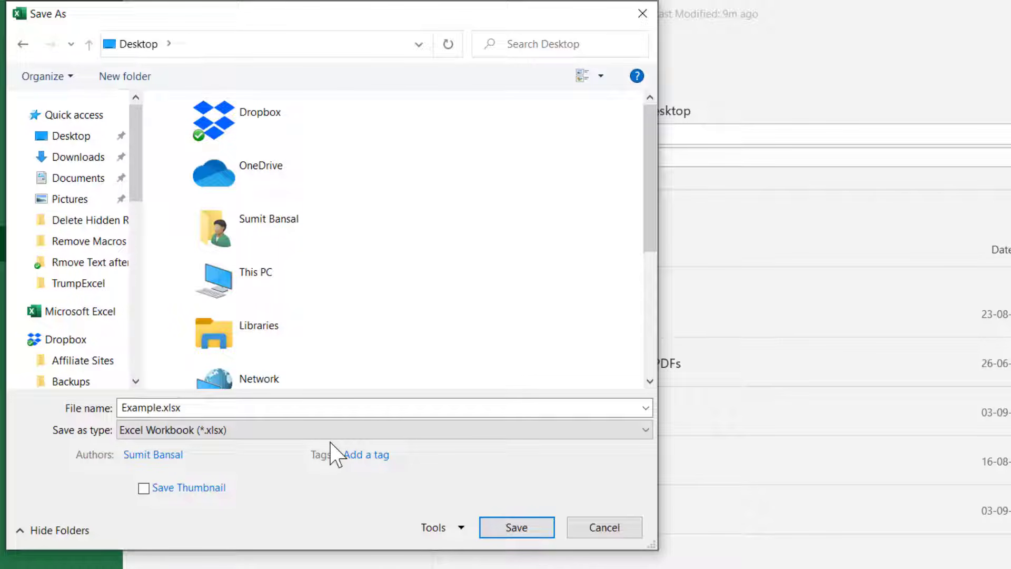
left_click(504, 531)
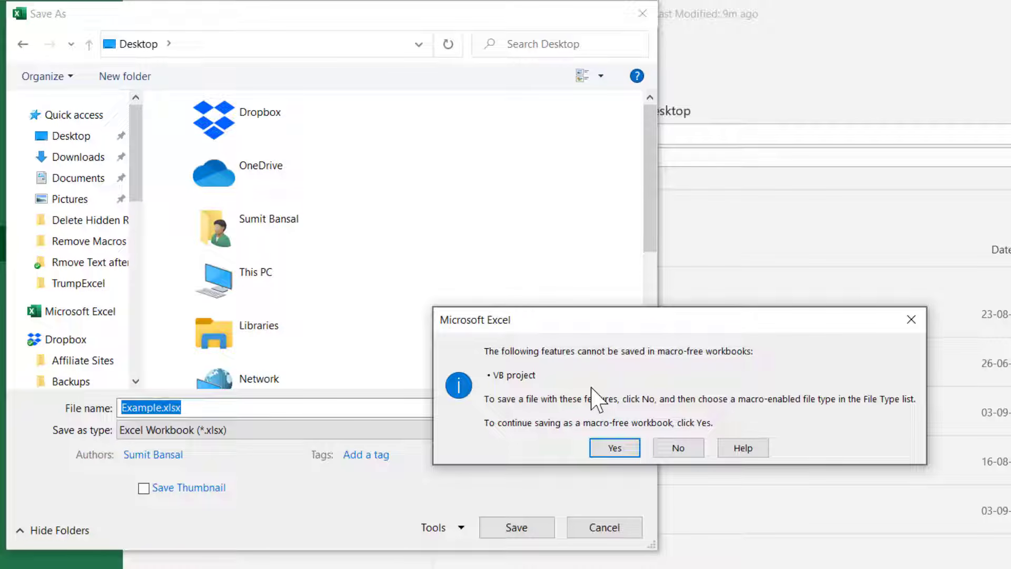
left_click(621, 449)
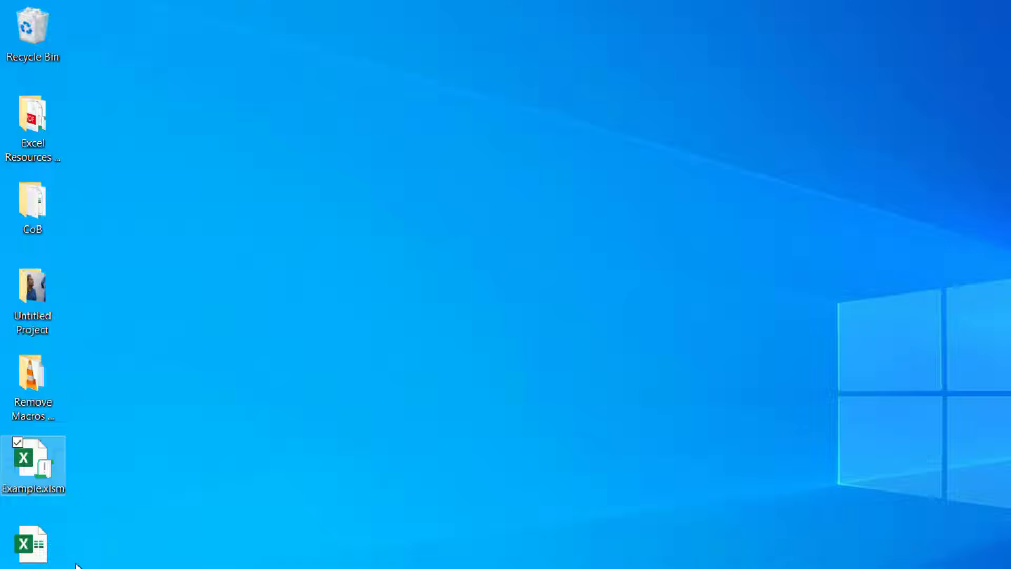
- Open Example.xlsx from the desktop and inspect its project in the Visual Basic editor for remaining macro modules
left_click(46, 567)
double_click(46, 566)
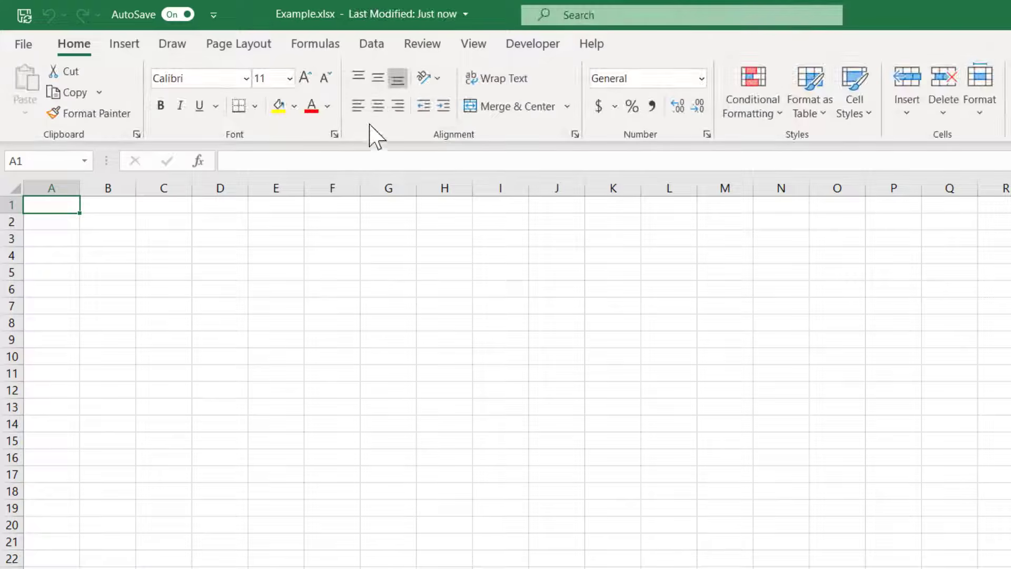
left_click(511, 48)
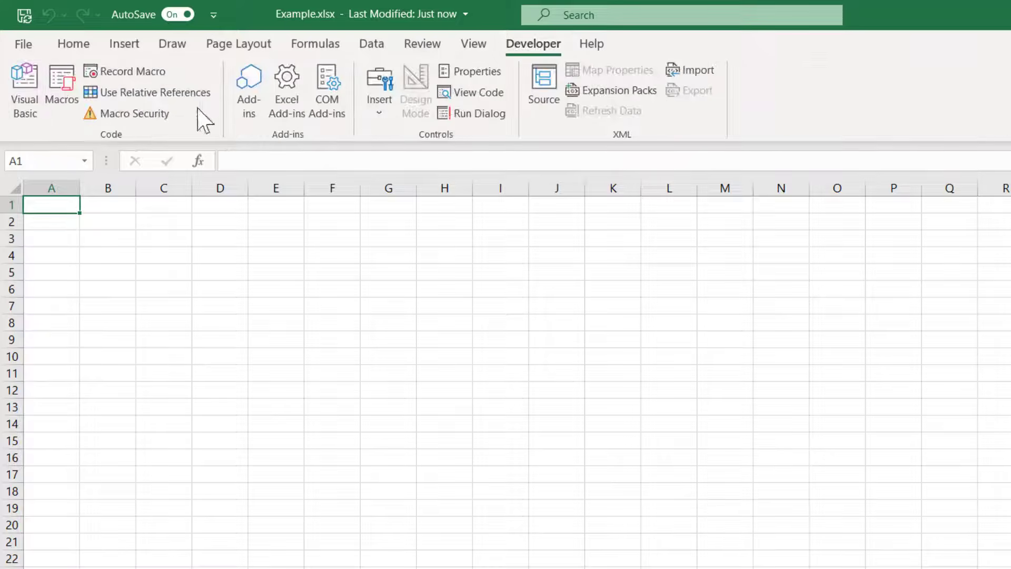
left_click(23, 105)
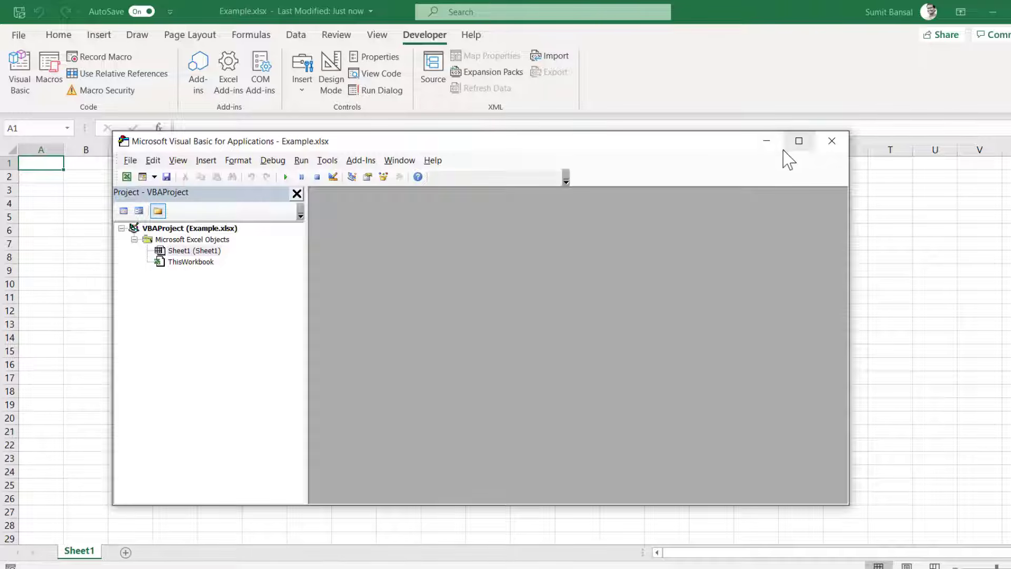
left_click(831, 141)
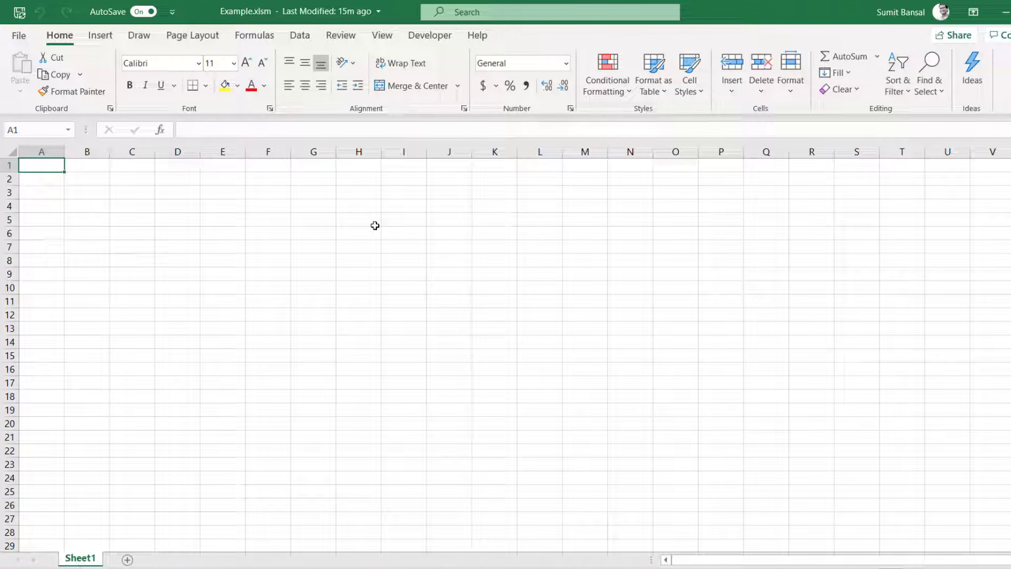
- Check the macros of Example.xlsm in the Visual Basic editor and in the Macro dialog
left_click(426, 37)
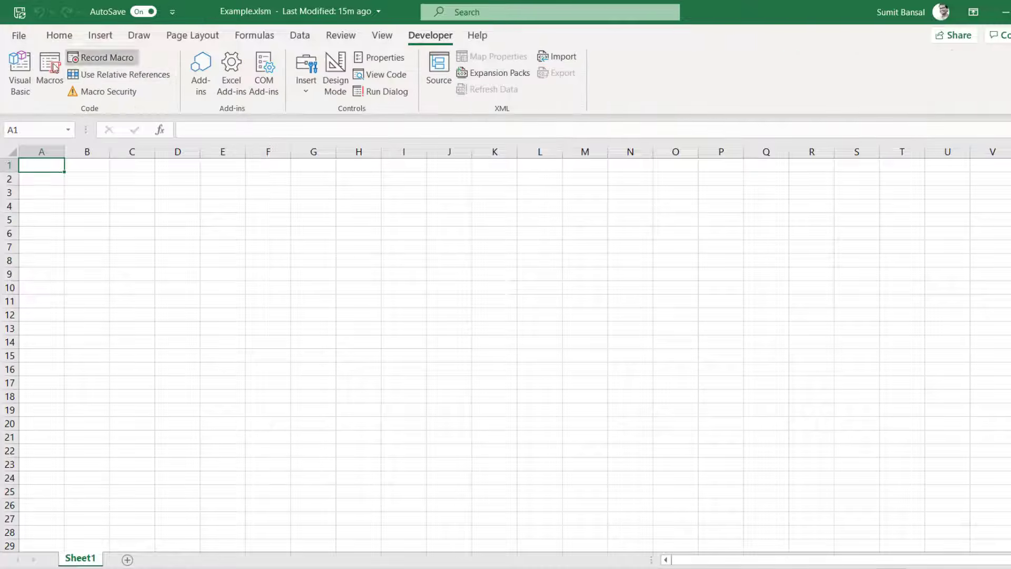
left_click(20, 74)
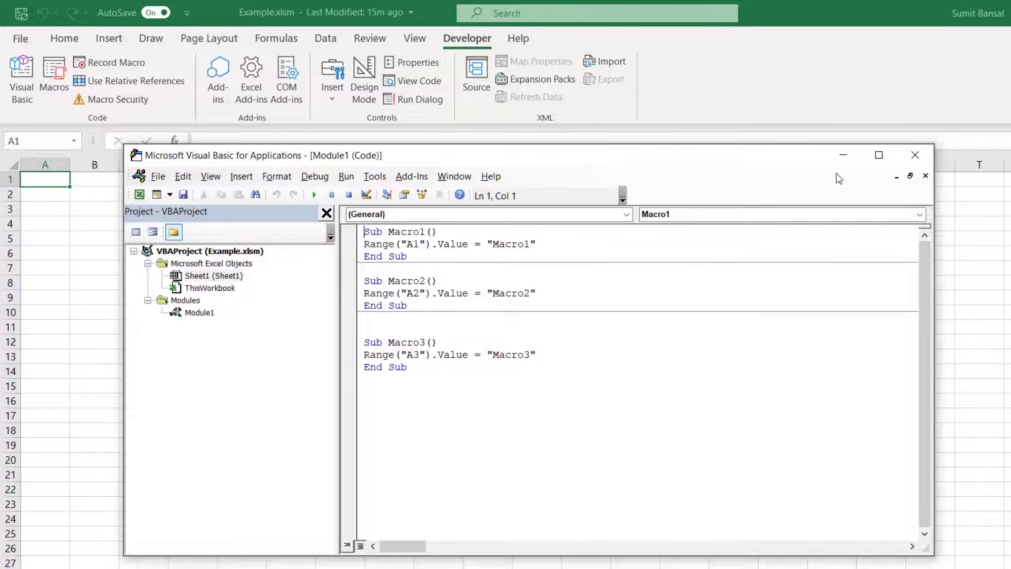
left_click(915, 155)
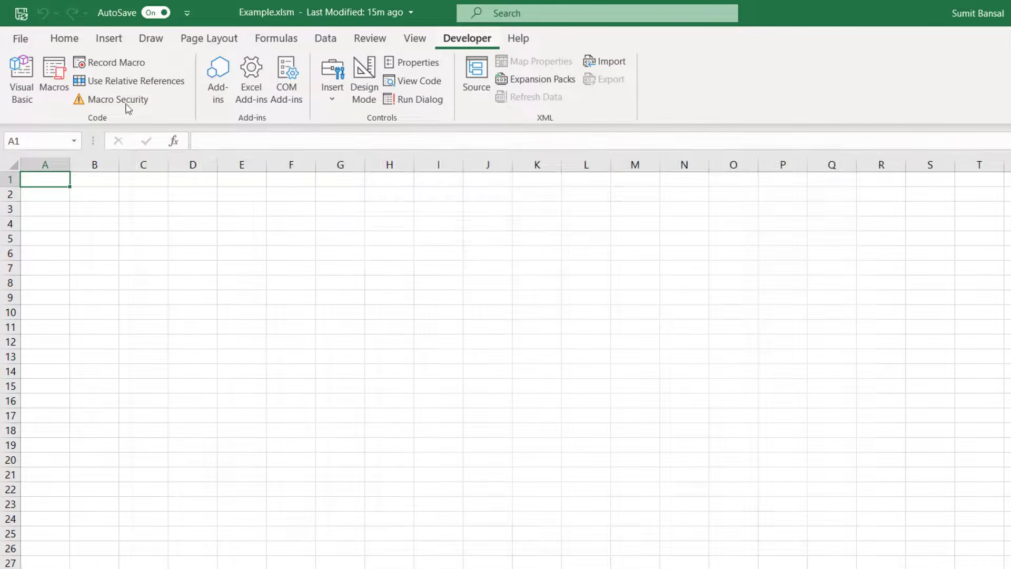
left_click(49, 79)
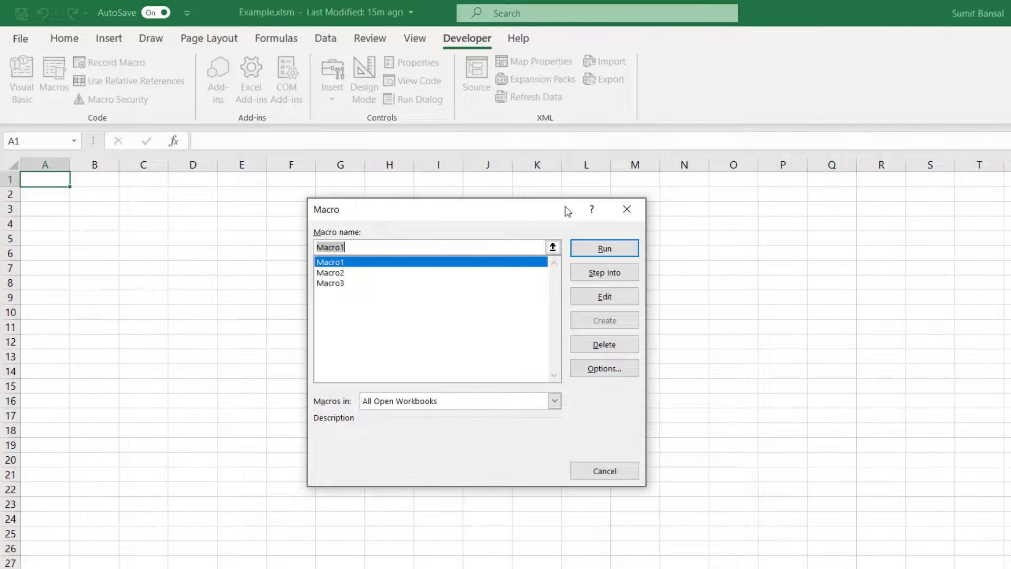
left_click(627, 210)
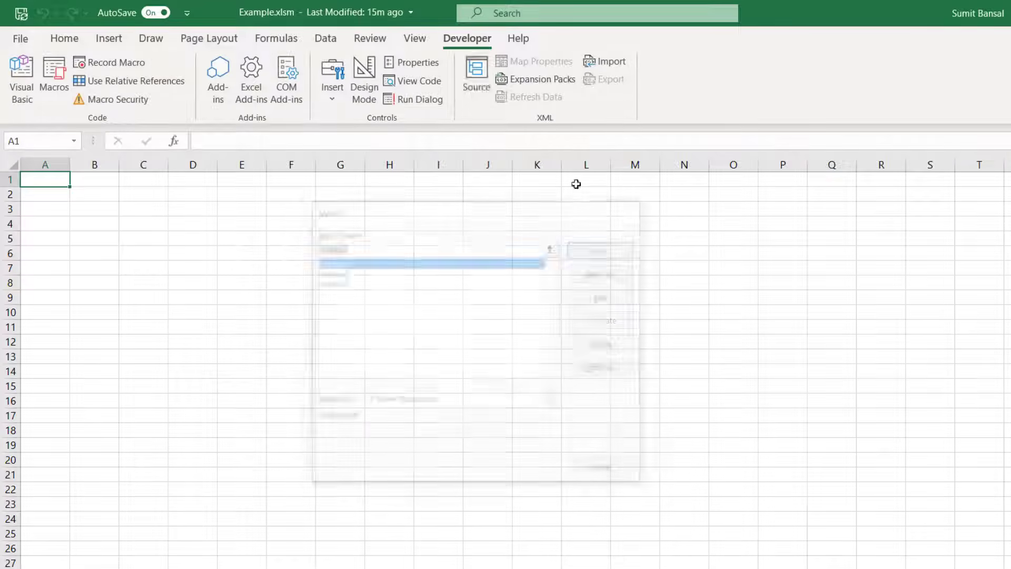
- Check in the ribbon customization settings that the Developer tab is enabled
right_click(410, 41)
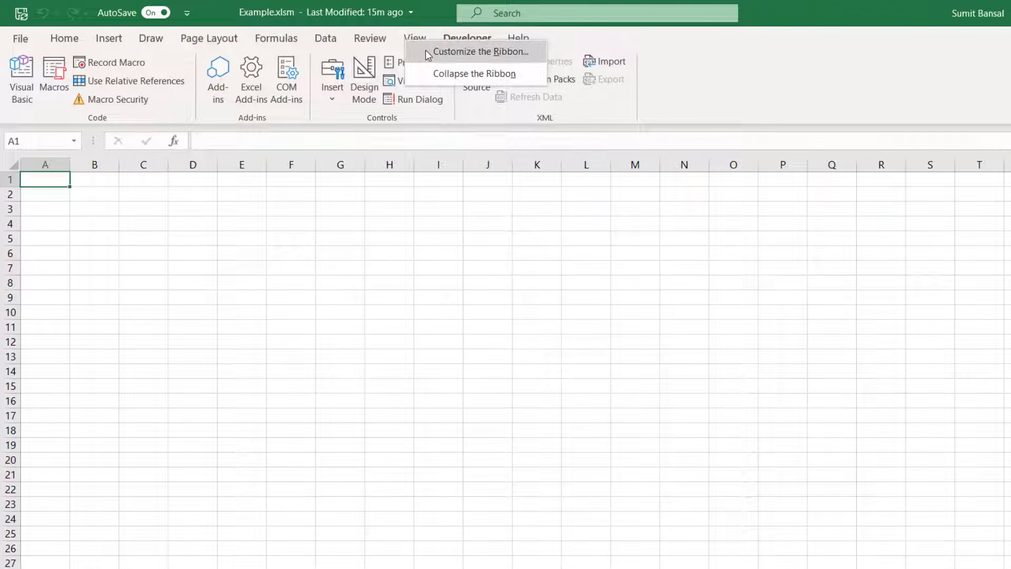
left_click(428, 53)
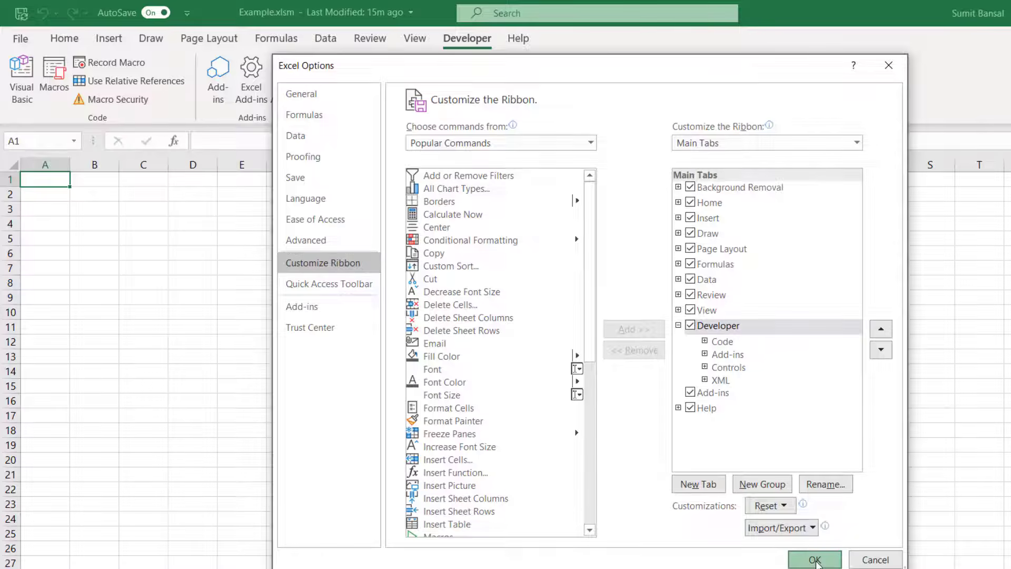
left_click(816, 558)
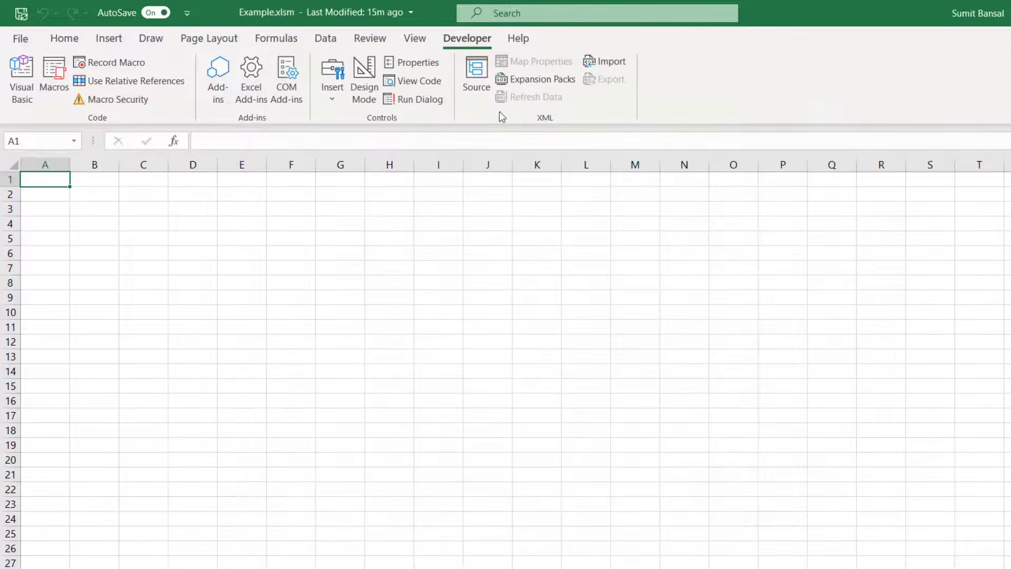
- Limit the macro list to This Workbook and delete Macro1
left_click(415, 39)
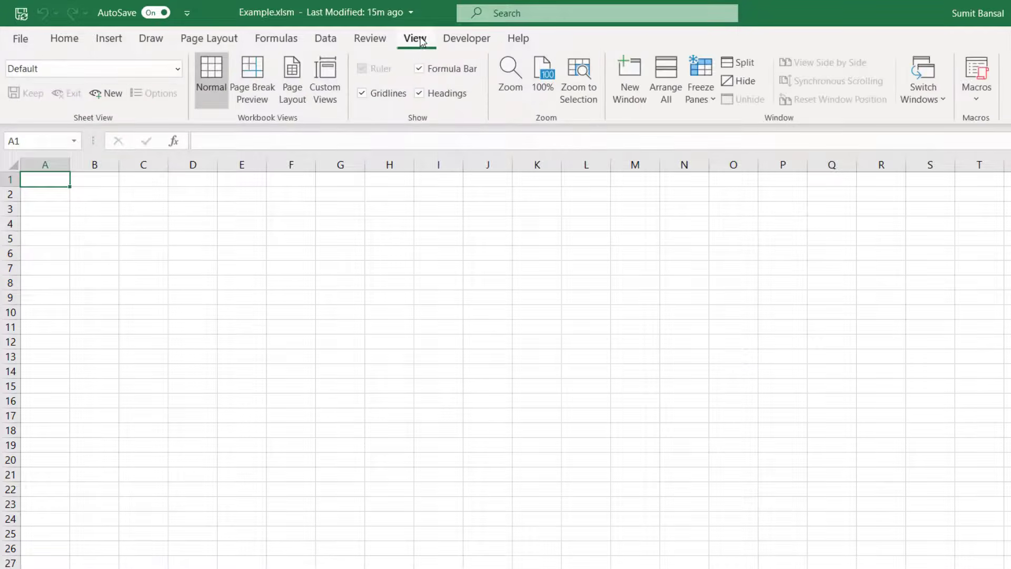
left_click(977, 74)
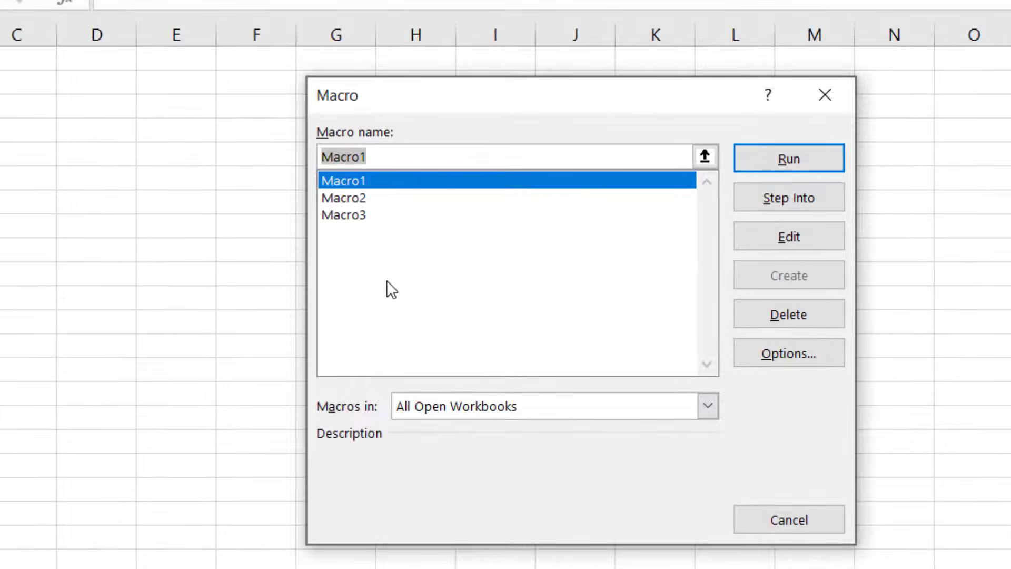
left_click(509, 404)
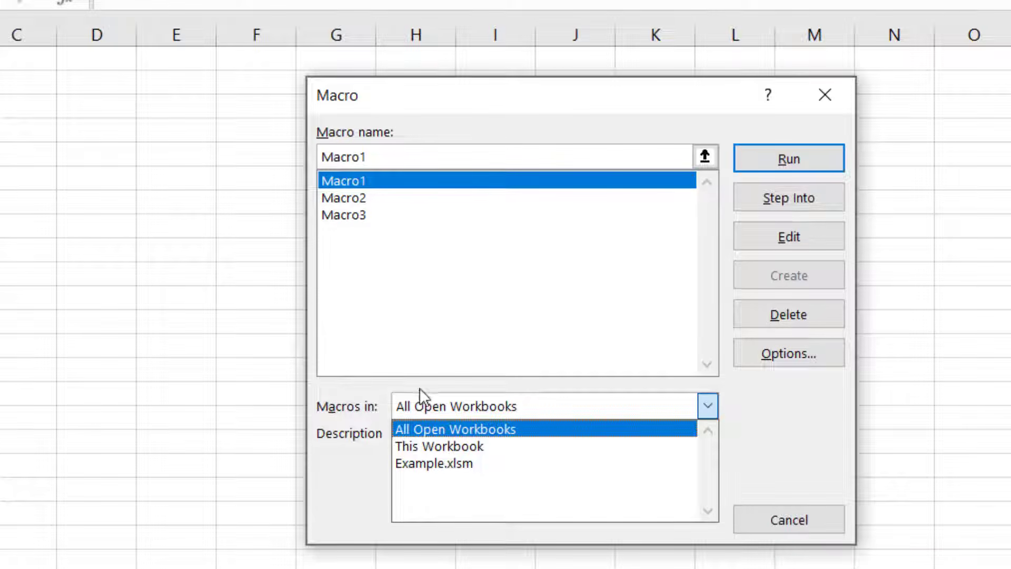
left_click(442, 448)
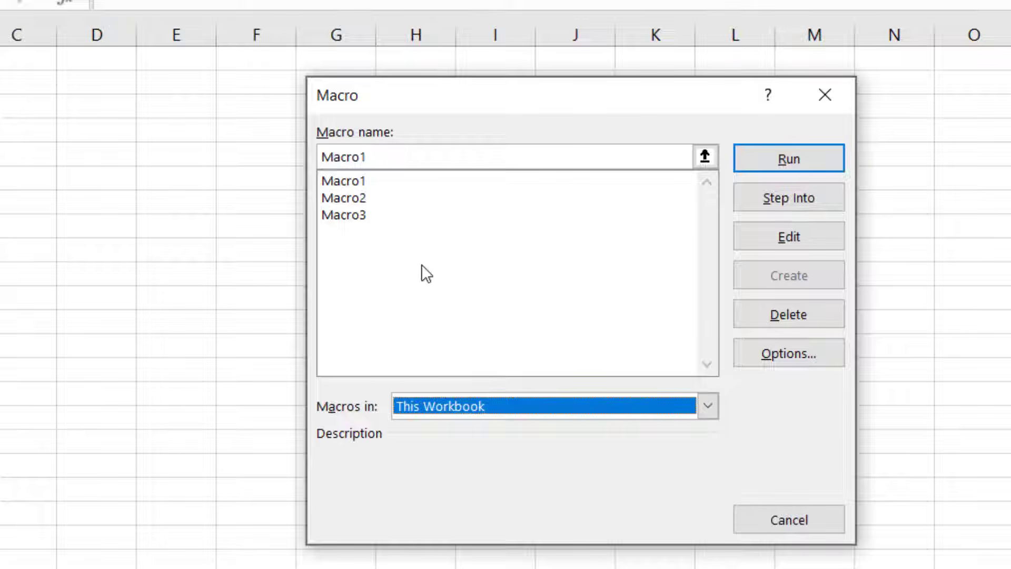
left_click(362, 182)
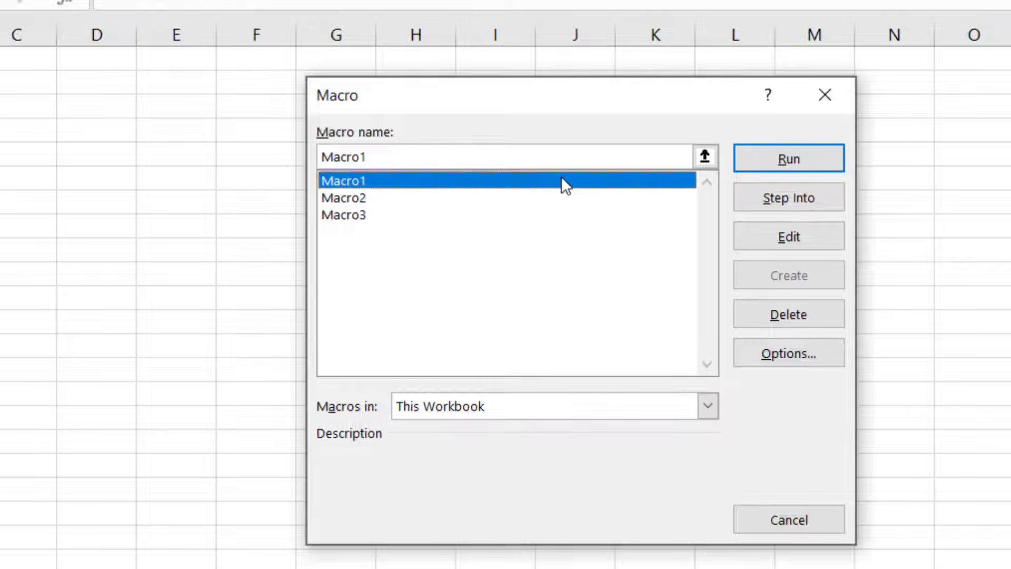
left_click(769, 314)
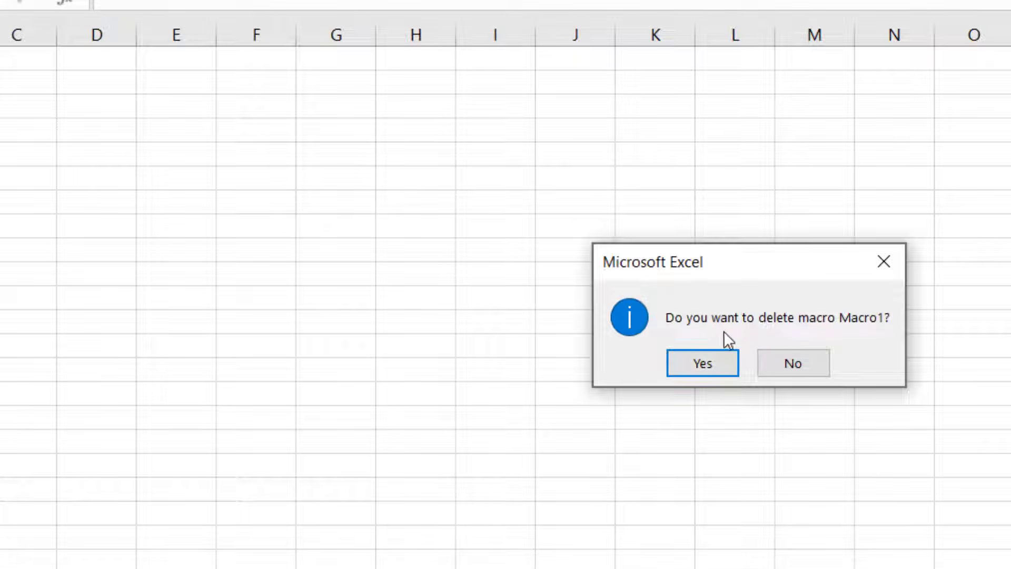
left_click(706, 367)
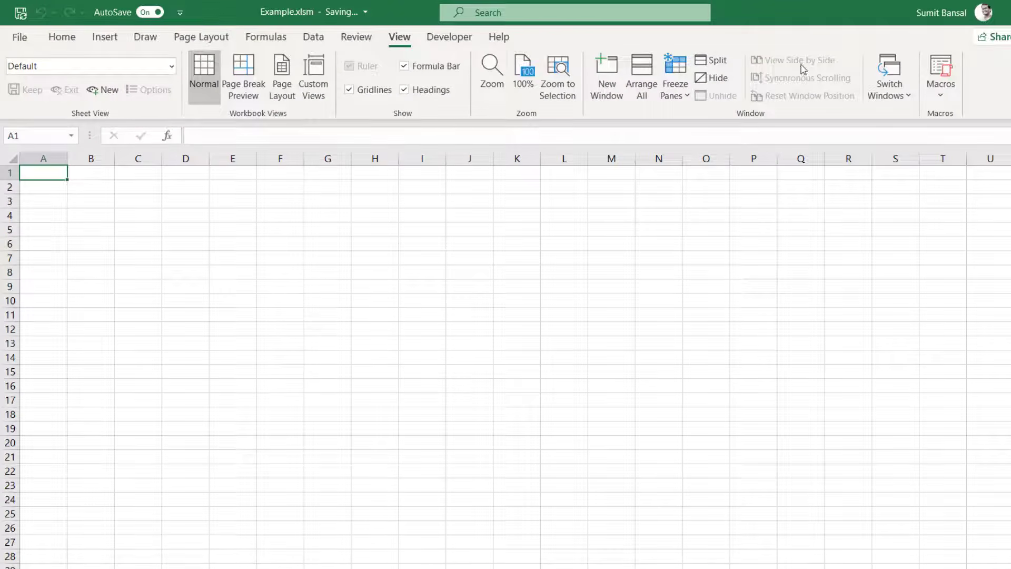
- Delete Macro2 from this workbook's macro list
left_click(941, 71)
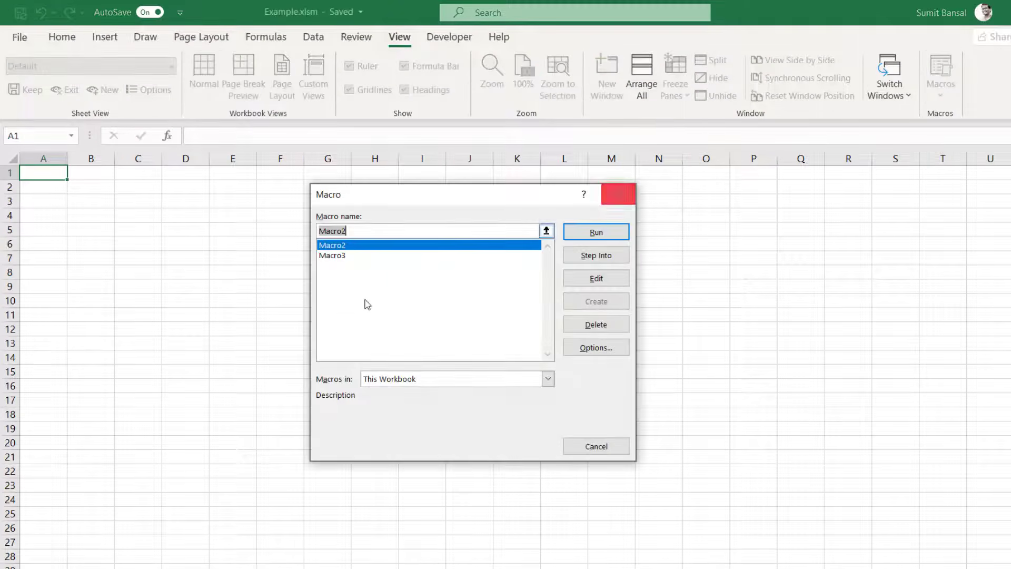
left_click(585, 324)
left_click(533, 352)
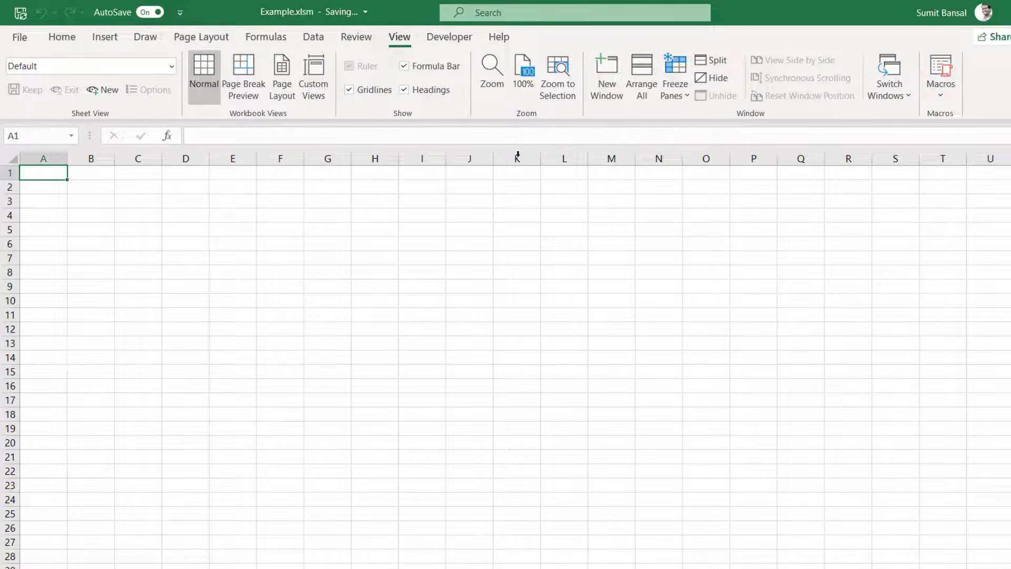
- Remove Module1, which holds Macro3, from the workbook's VBA project without exporting it
left_click(451, 38)
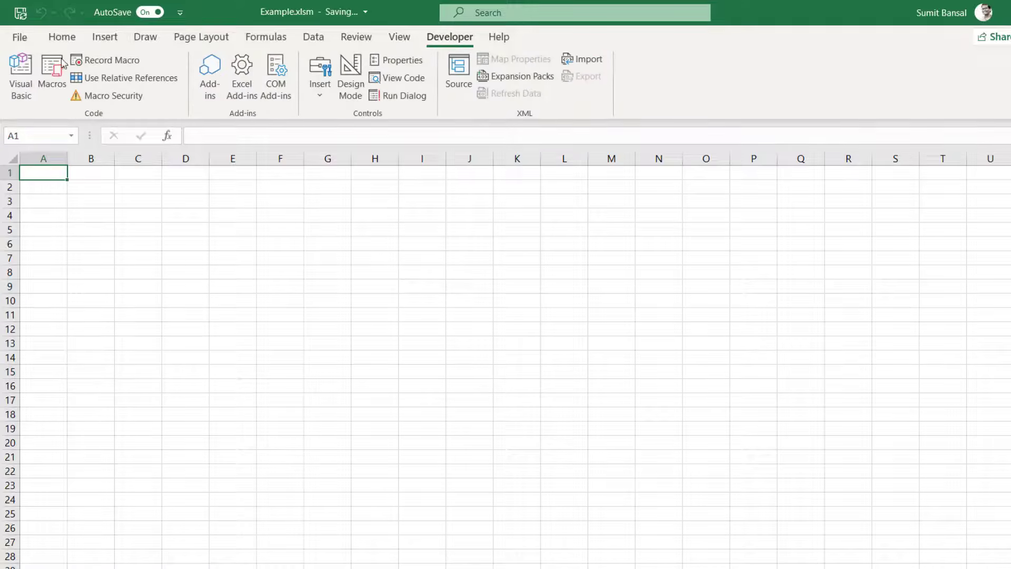
left_click(21, 74)
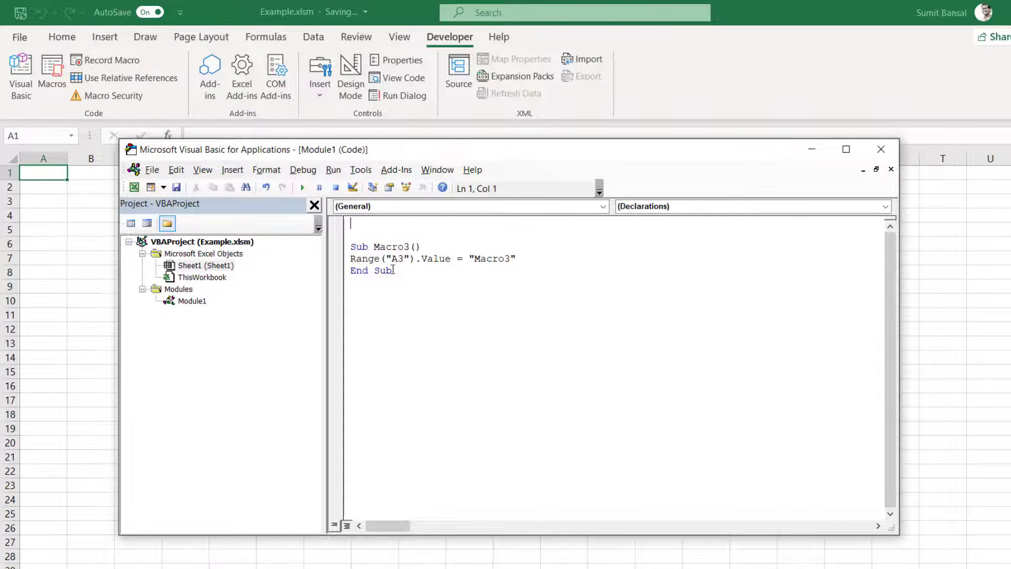
key("ctrl+a")
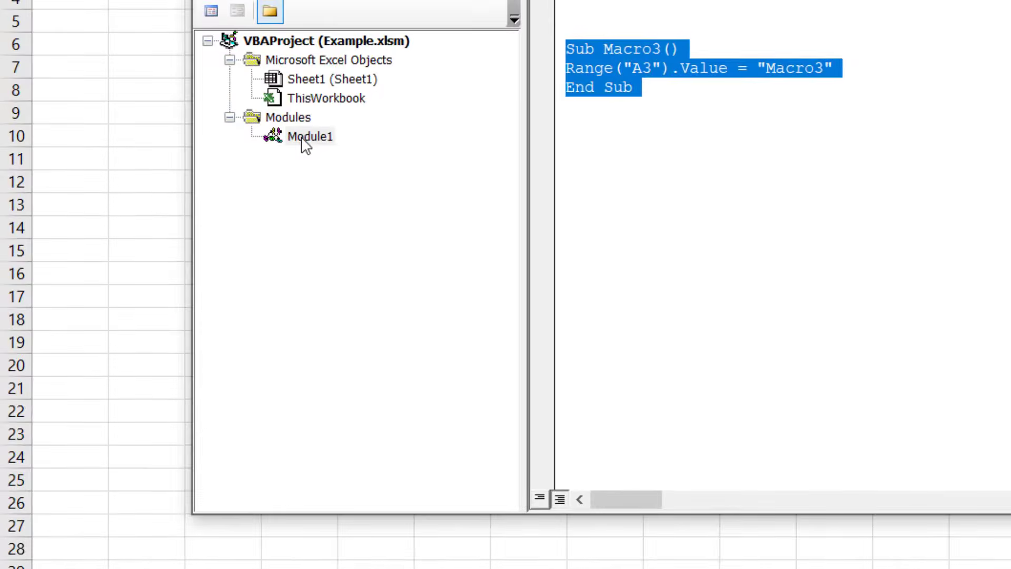
right_click(190, 304)
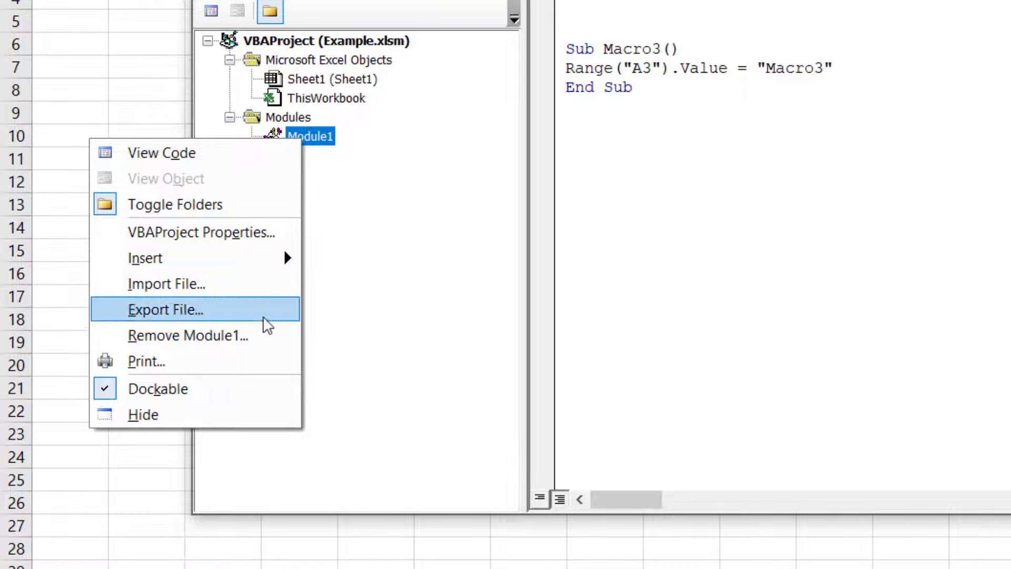
left_click(223, 338)
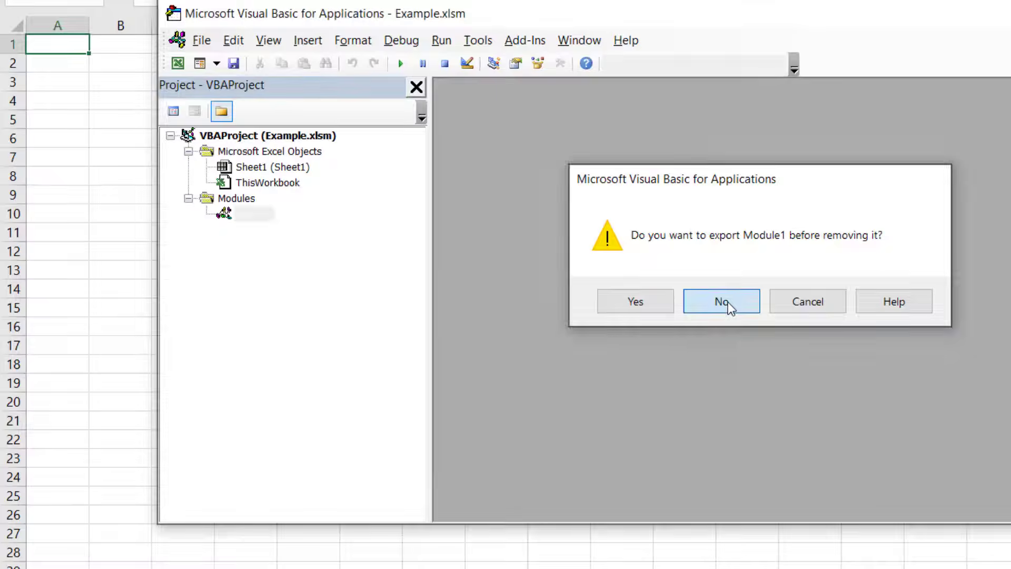
left_click(728, 302)
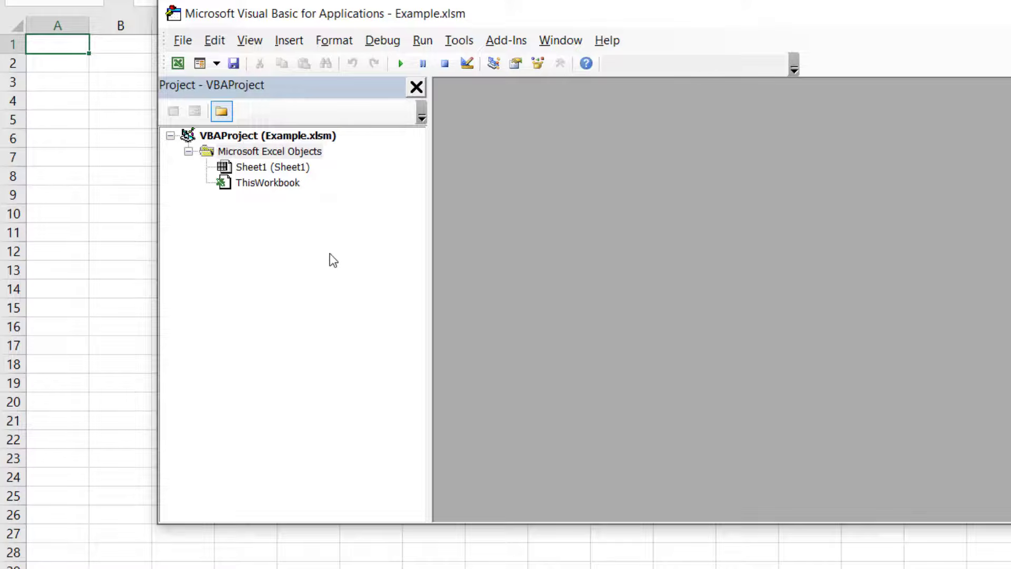